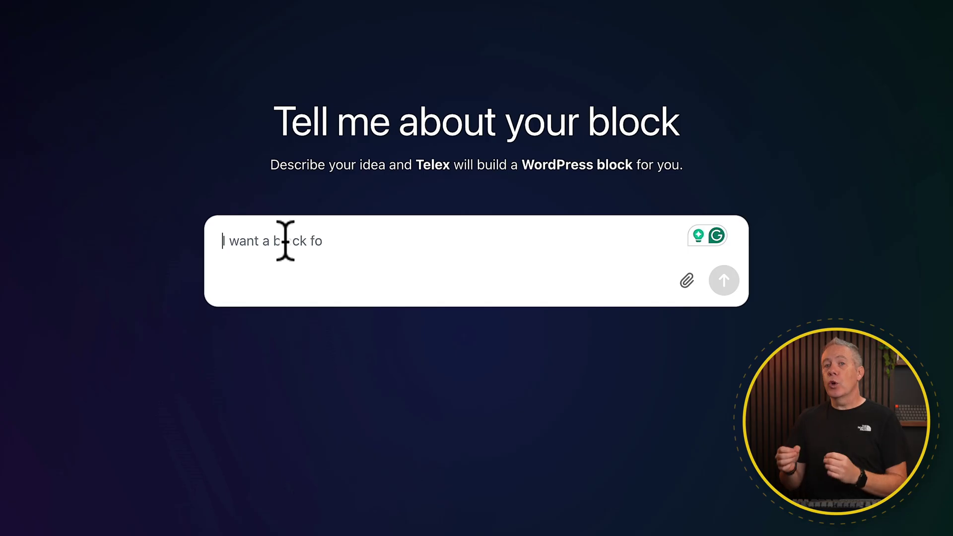
# Step: Describe the pricing block with a highlighted middle column, improve the prompt with AI, and submit it
pyautogui.click(286, 241)
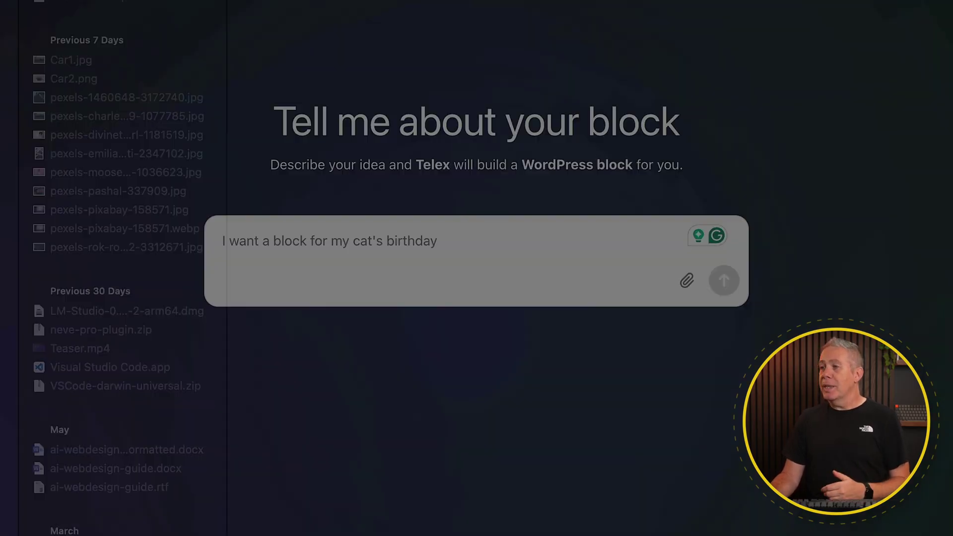
pyautogui.write('I need a reservations bl')
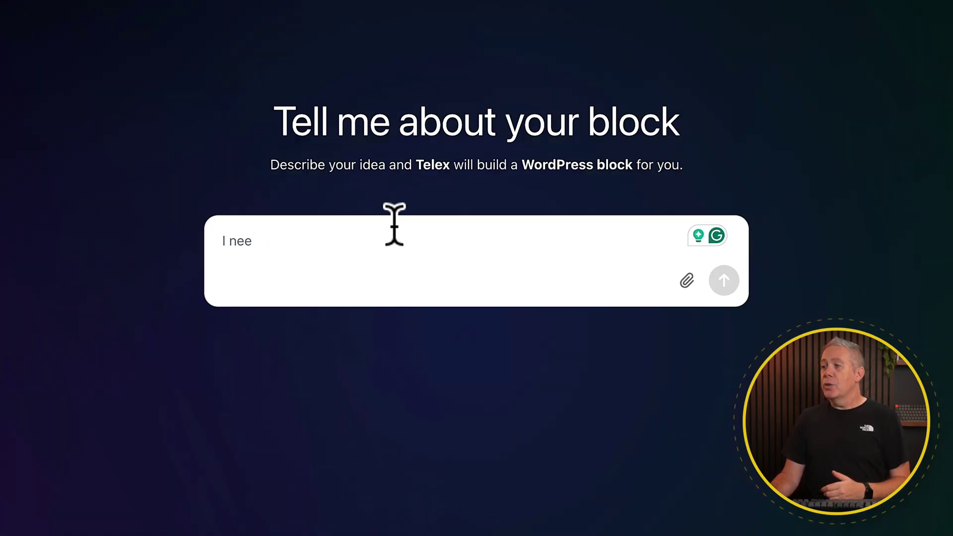
pyautogui.write('ock')
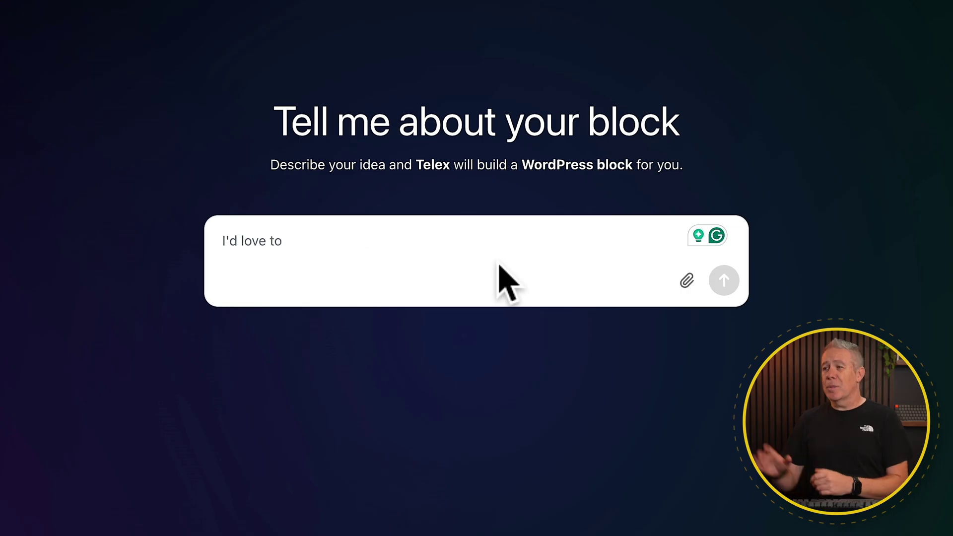
pyautogui.write('add snow')
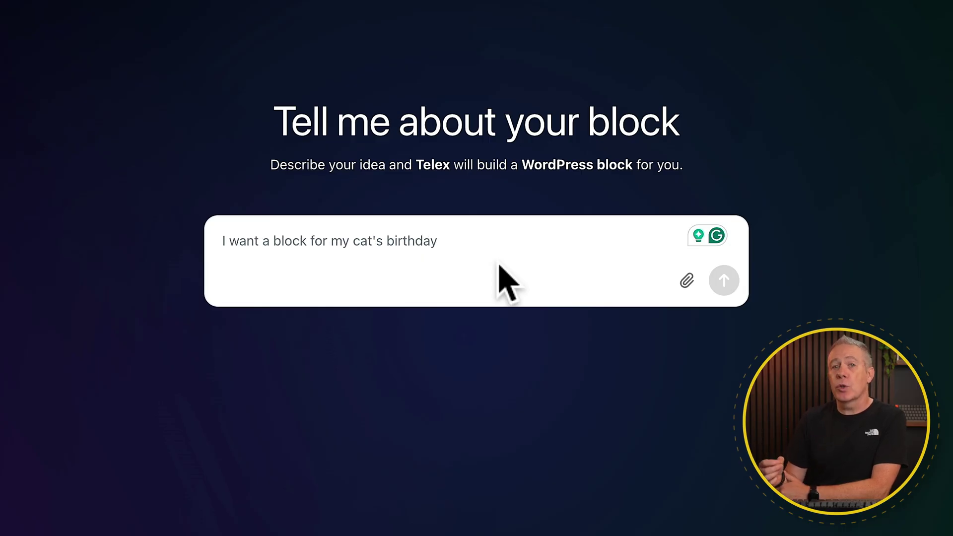
pyautogui.write('I need a reservations bloc')
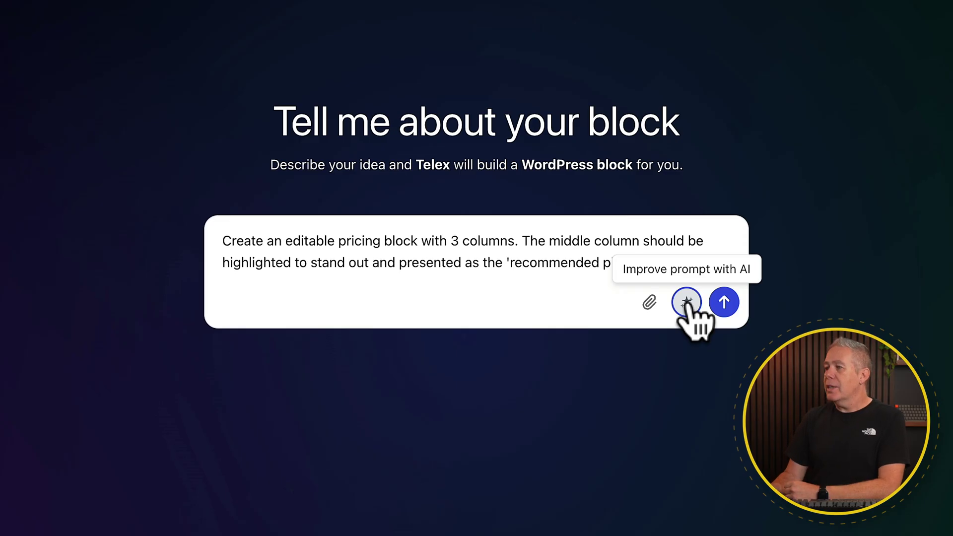
pyautogui.click(686, 303)
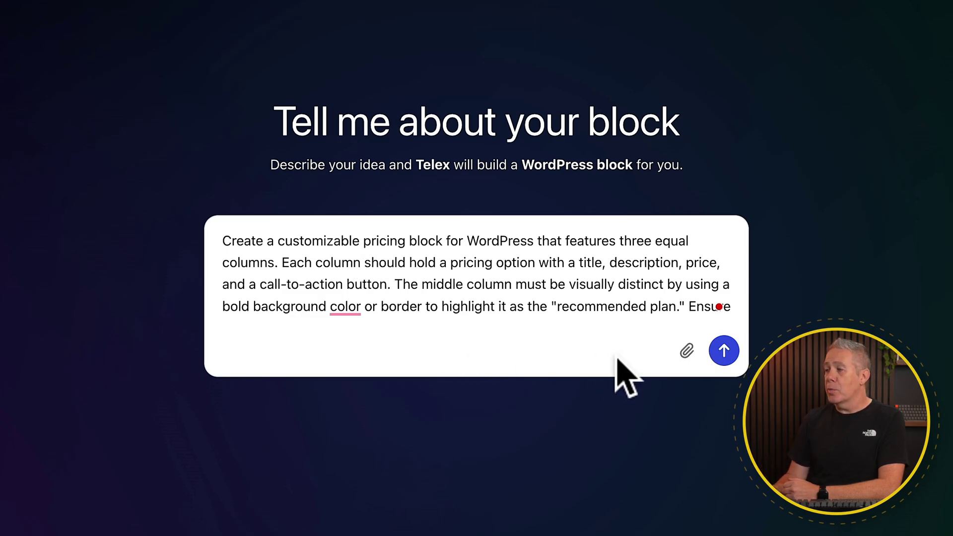
pyautogui.click(723, 354)
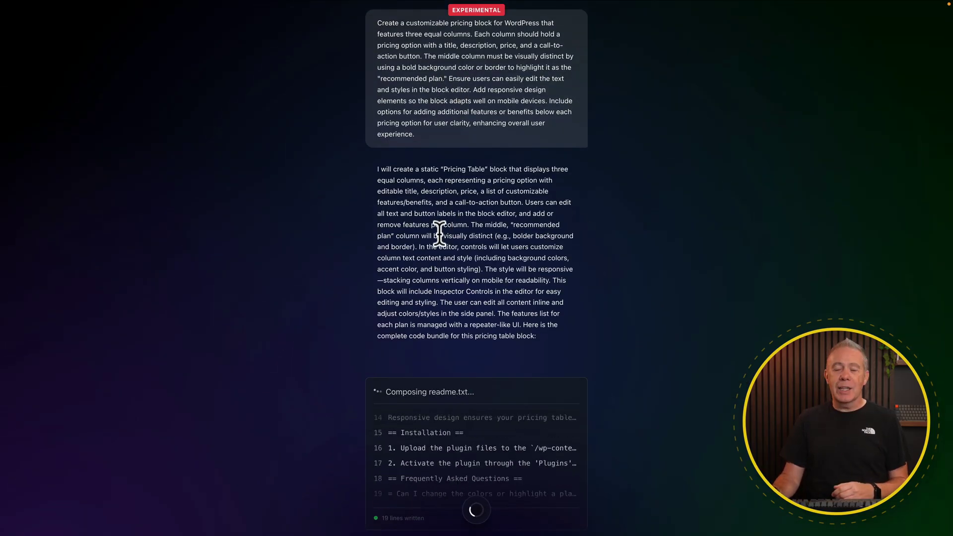
# Step: Scroll through the generated Pricing Table demo with Basic, Pro and Enterprise plans
pyautogui.scroll(-3, 440, 234)
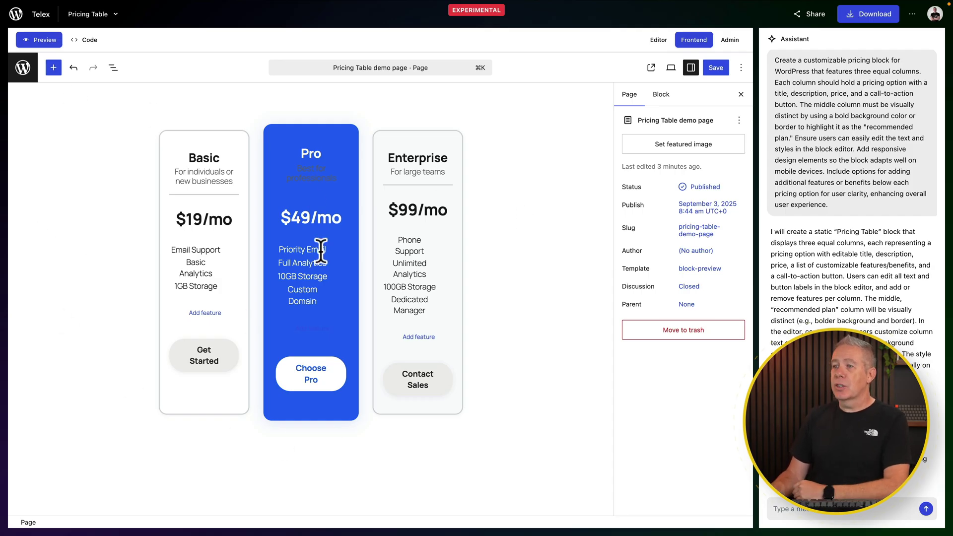
# Step: Select the Pricing Table in List View and set its alignment to Wide width
pyautogui.click(112, 67)
pyautogui.click(95, 116)
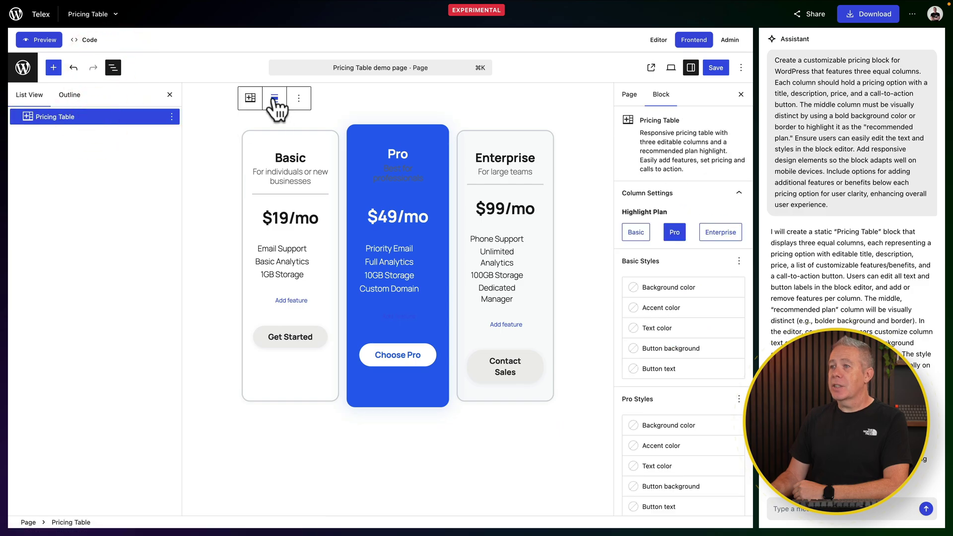
pyautogui.click(274, 100)
pyautogui.click(299, 150)
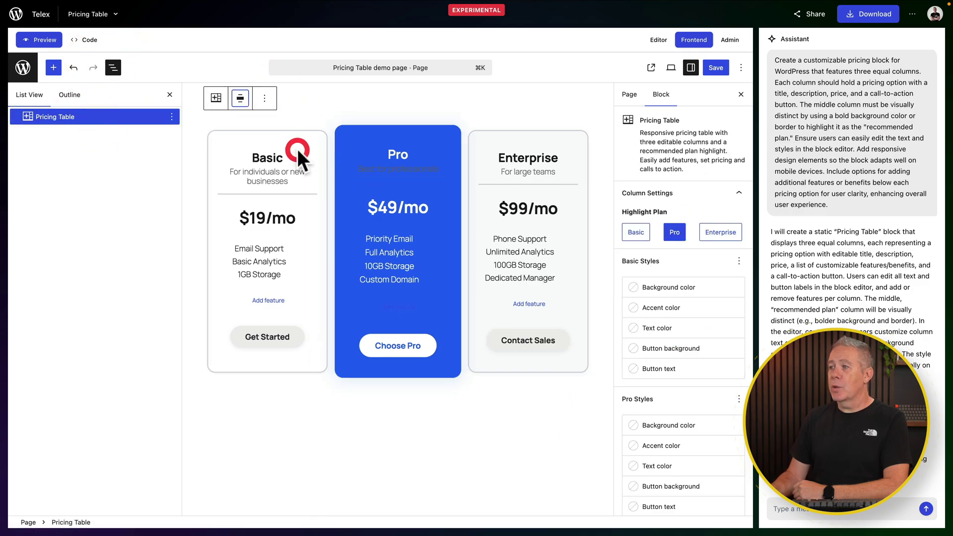
pyautogui.click(170, 96)
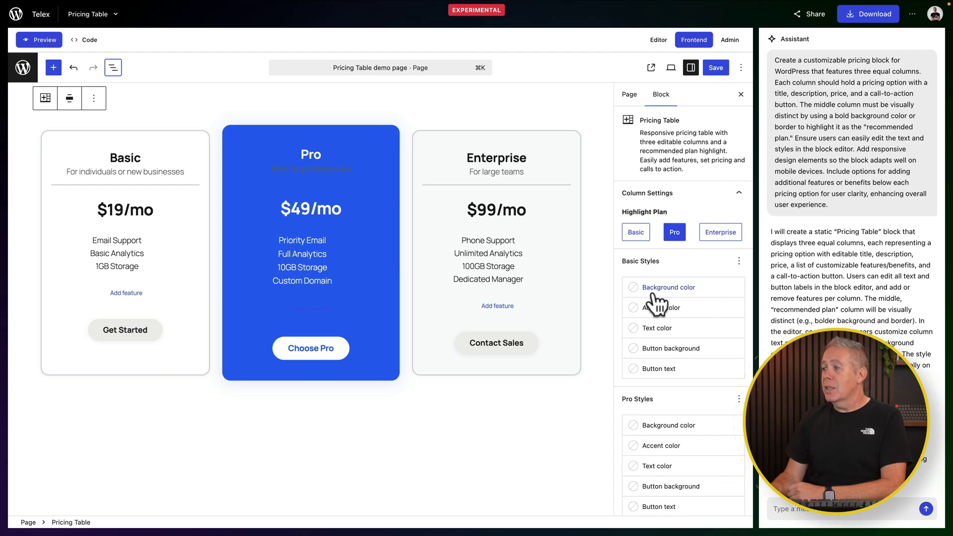
# Step: Try highlighting the Basic and Enterprise plans, then return the highlight to Pro
pyautogui.scroll(-2, 655, 238)
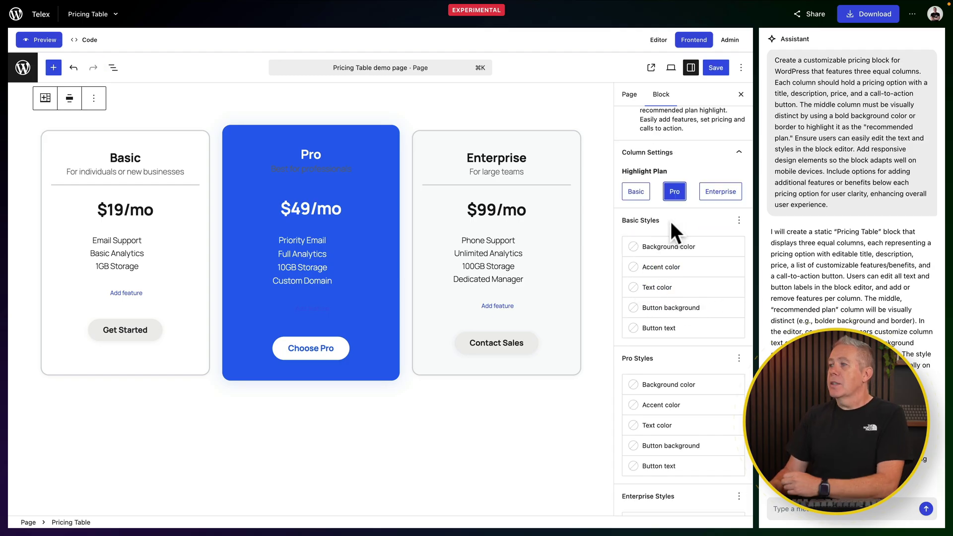
pyautogui.click(637, 194)
pyautogui.click(673, 193)
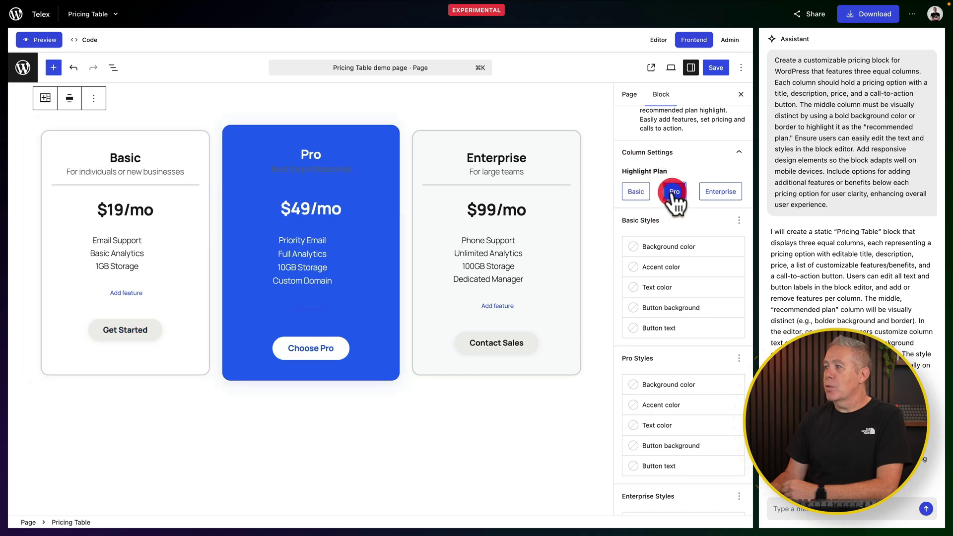
pyautogui.click(715, 196)
pyautogui.click(671, 196)
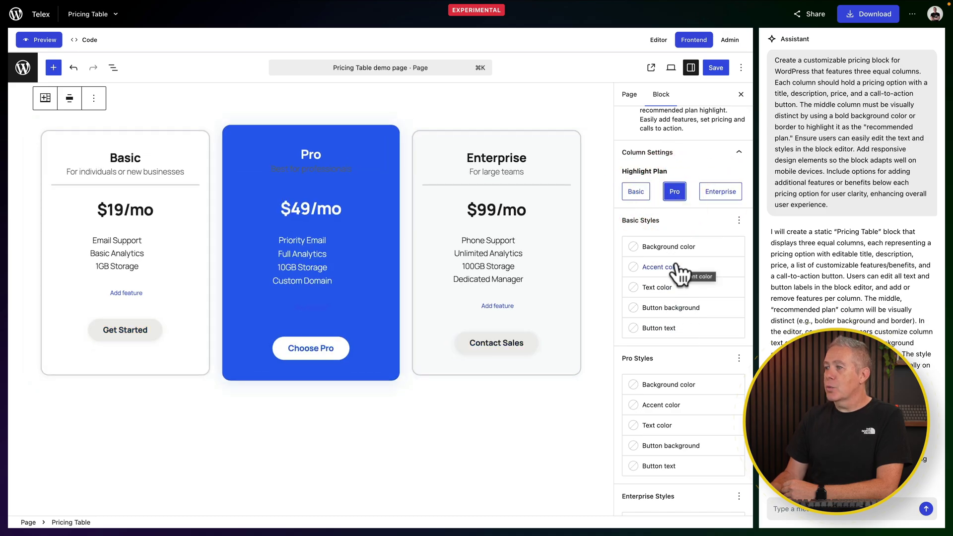
# Step: Set the Pro card's background color to yellow and review its text color options
pyautogui.scroll(-1, 668, 267)
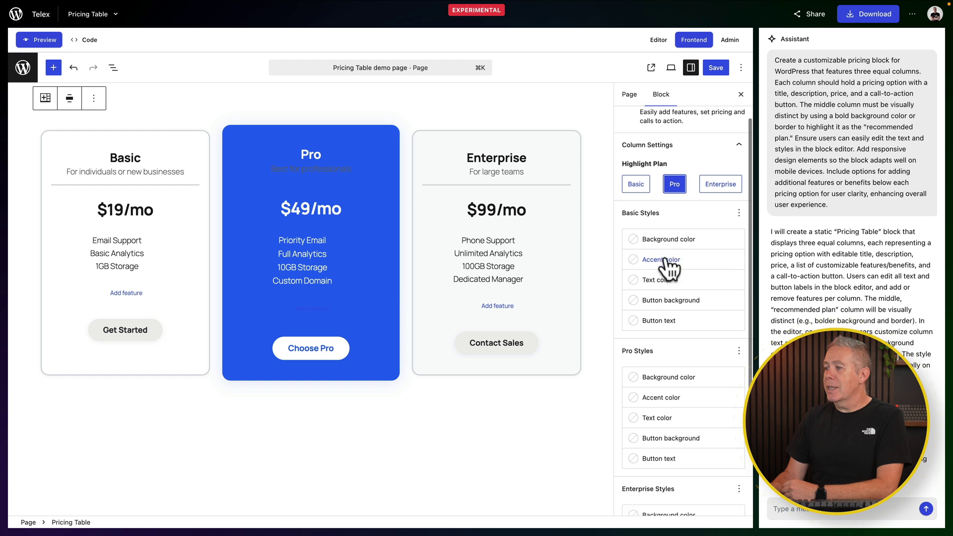
pyautogui.scroll(-5, 670, 268)
pyautogui.scroll(3, 670, 268)
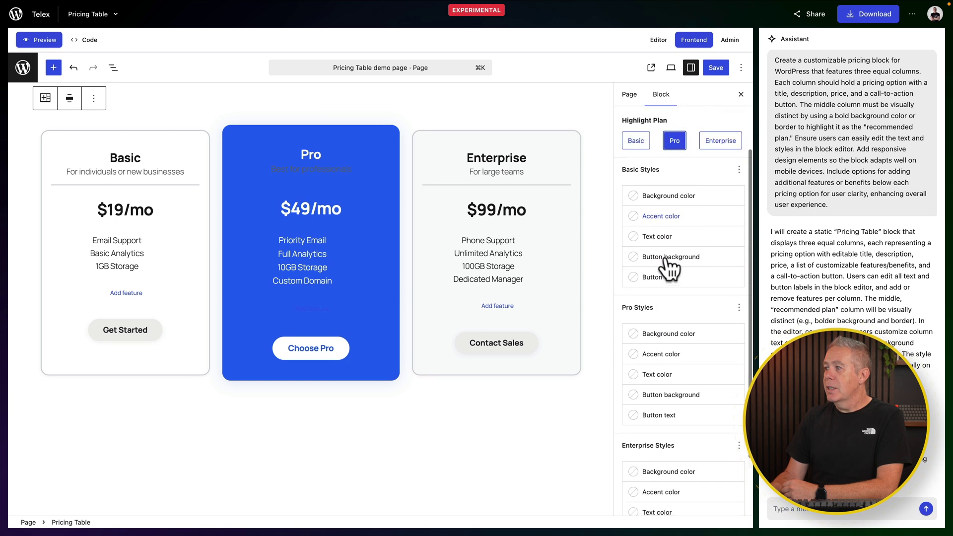
pyautogui.scroll(1, 669, 281)
pyautogui.scroll(-3, 671, 318)
pyautogui.click(667, 298)
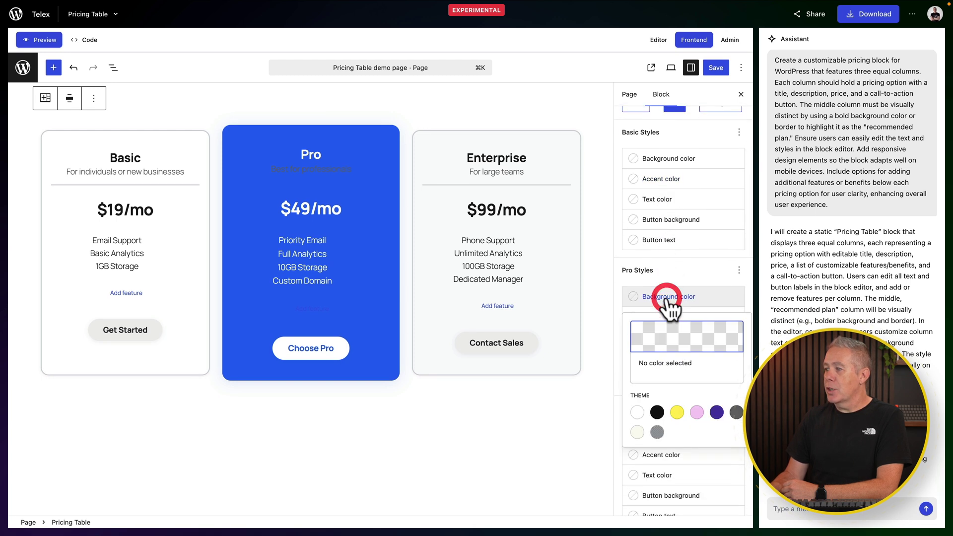
pyautogui.click(678, 414)
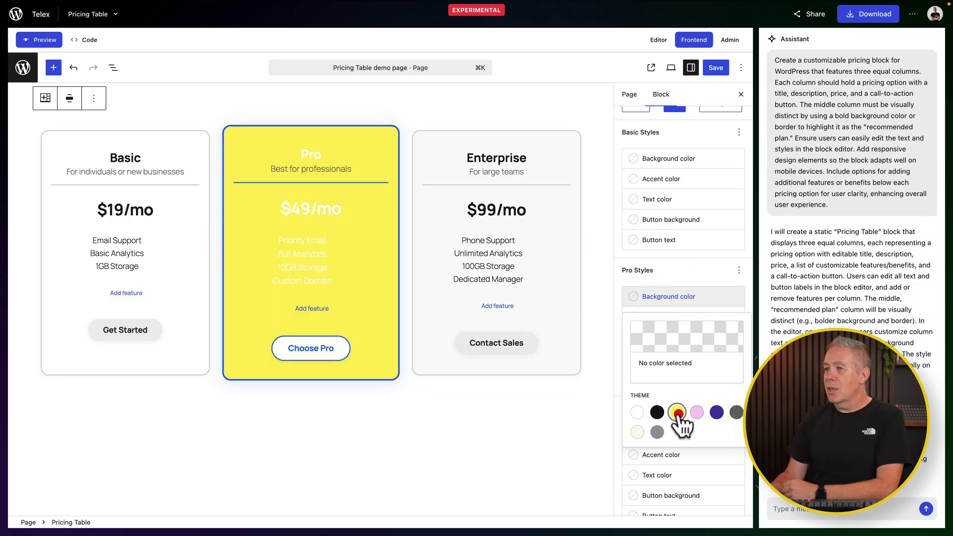
pyautogui.click(689, 297)
pyautogui.click(680, 335)
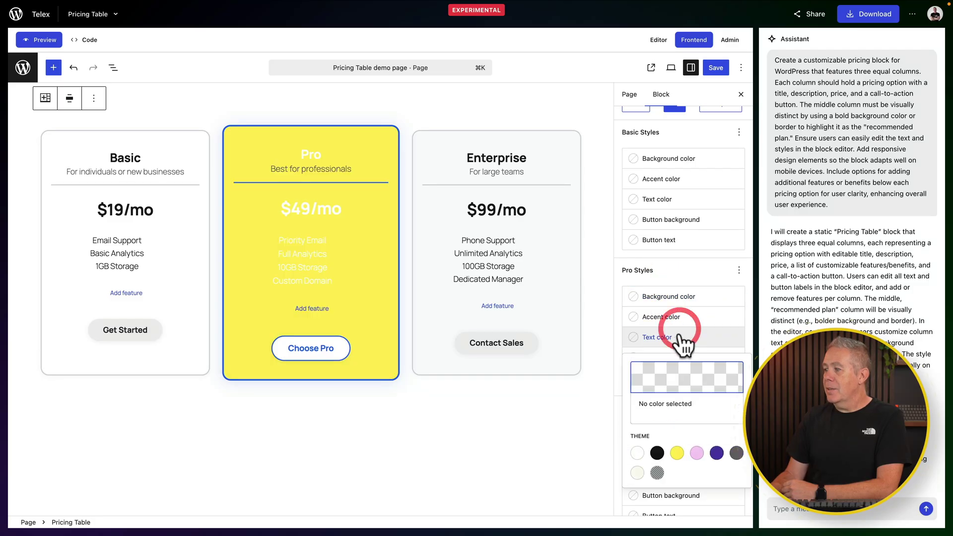
pyautogui.click(689, 342)
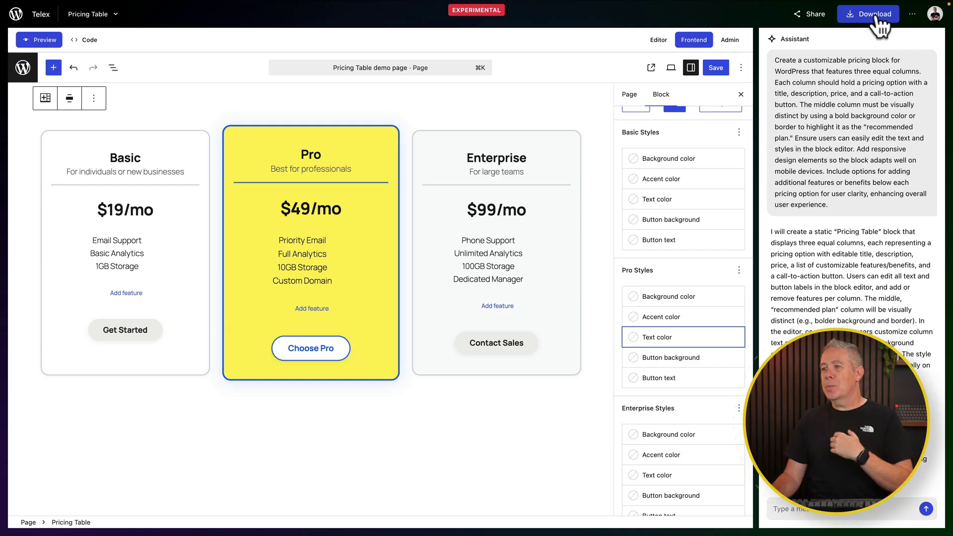
# Step: Save the pricing page and view it on the frontend
pyautogui.click(713, 66)
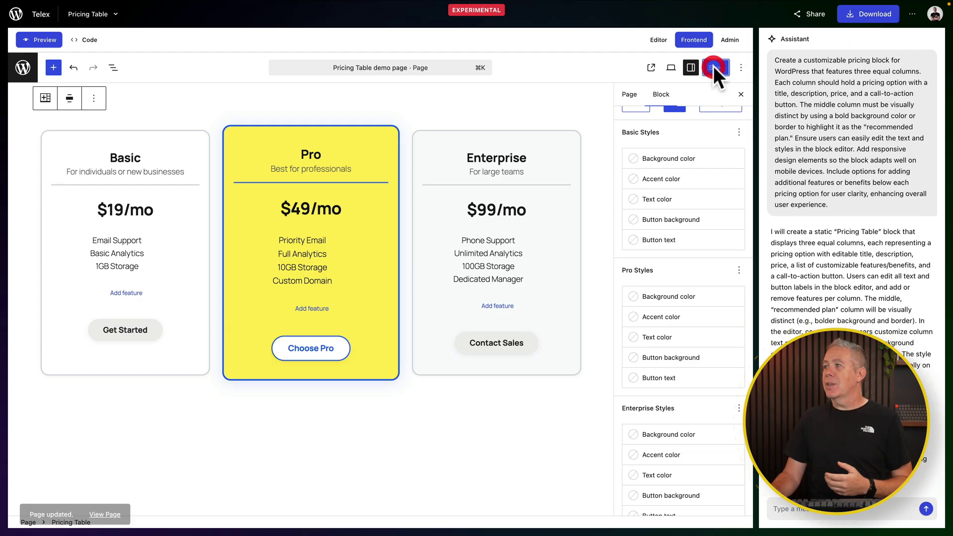
pyautogui.click(693, 43)
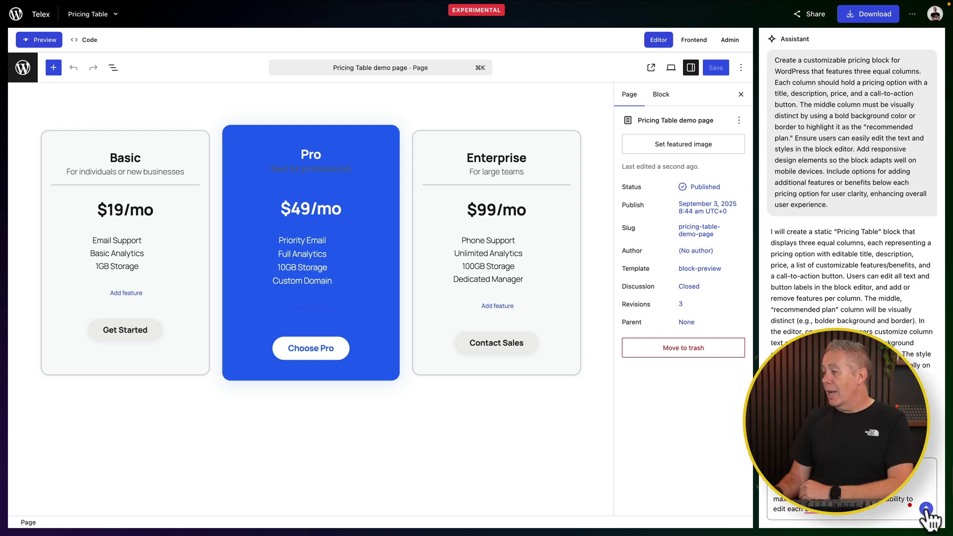
# Step: Send the follow-up request for up to 5 pricing columns, then return to the editor
pyautogui.click(926, 508)
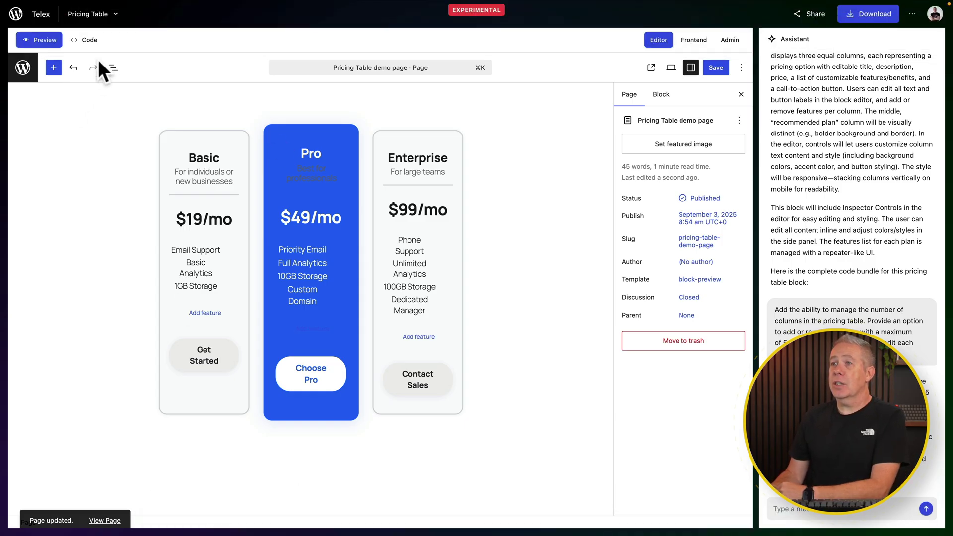
pyautogui.click(112, 67)
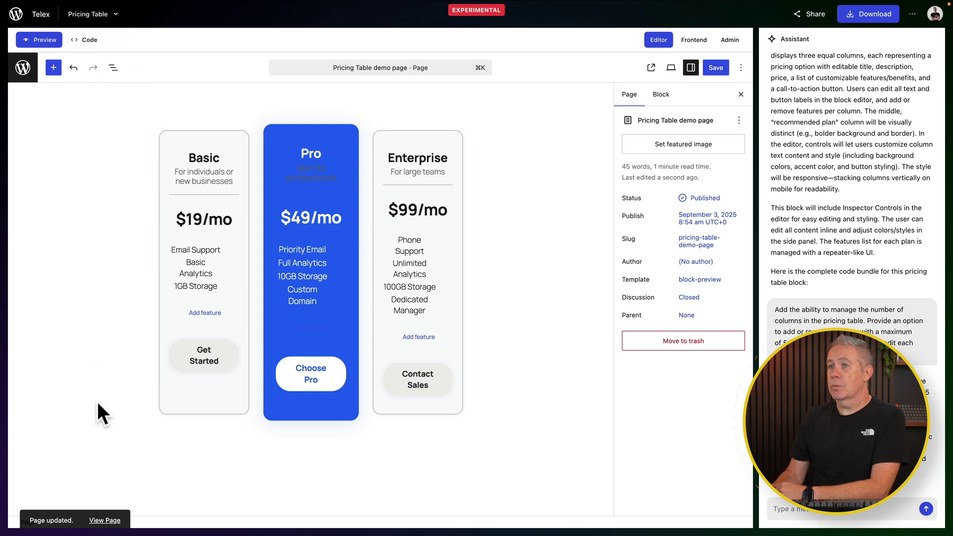
pyautogui.click(119, 300)
pyautogui.click(593, 111)
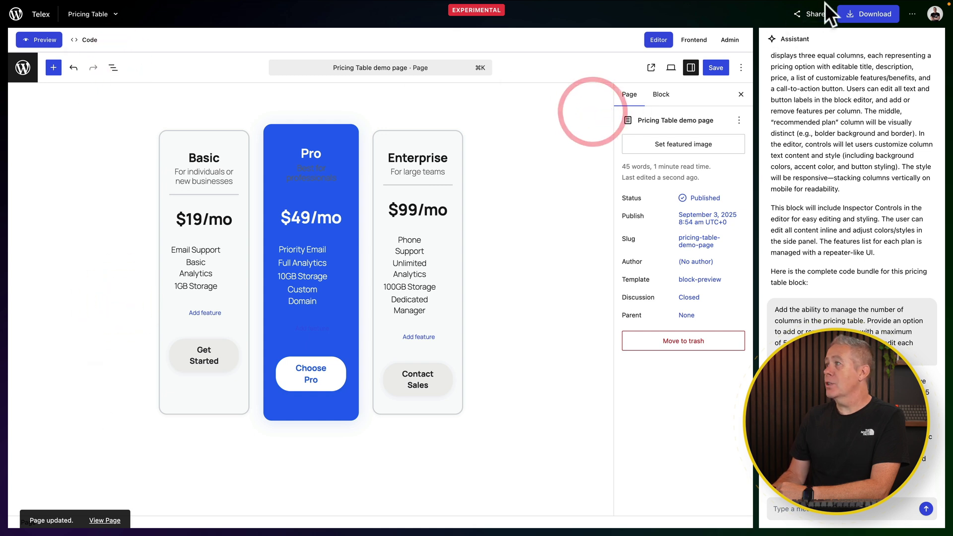
pyautogui.click(659, 42)
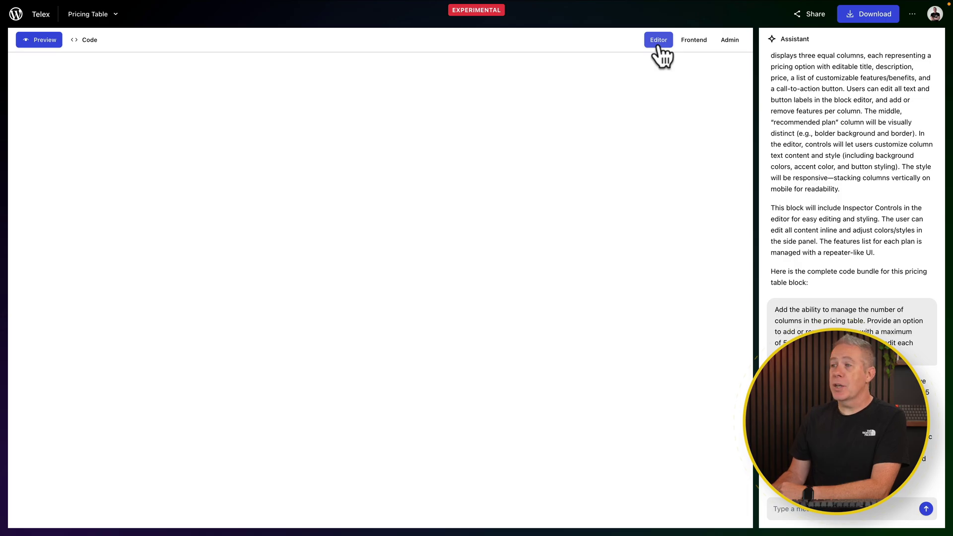
# Step: Switch between the generated code files and the block preview
pyautogui.click(88, 41)
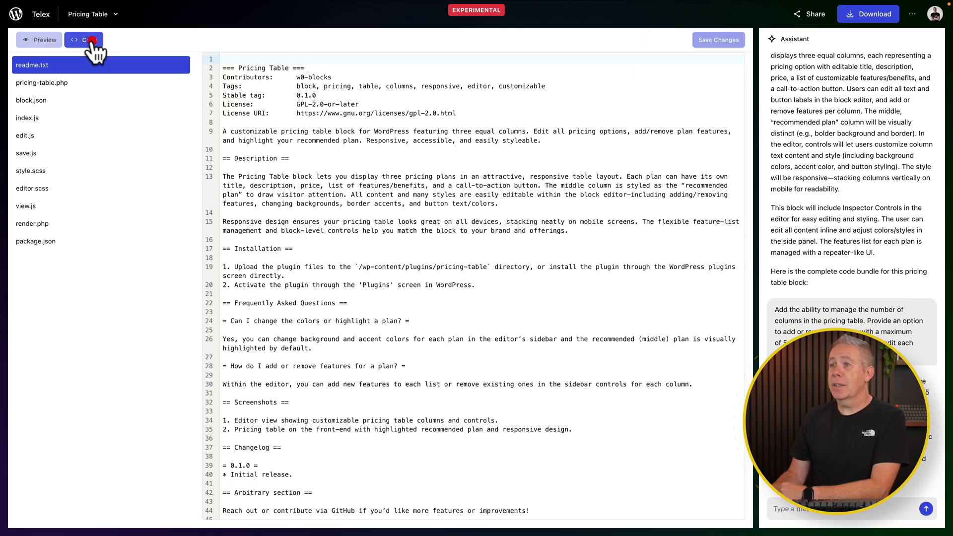
pyautogui.click(44, 41)
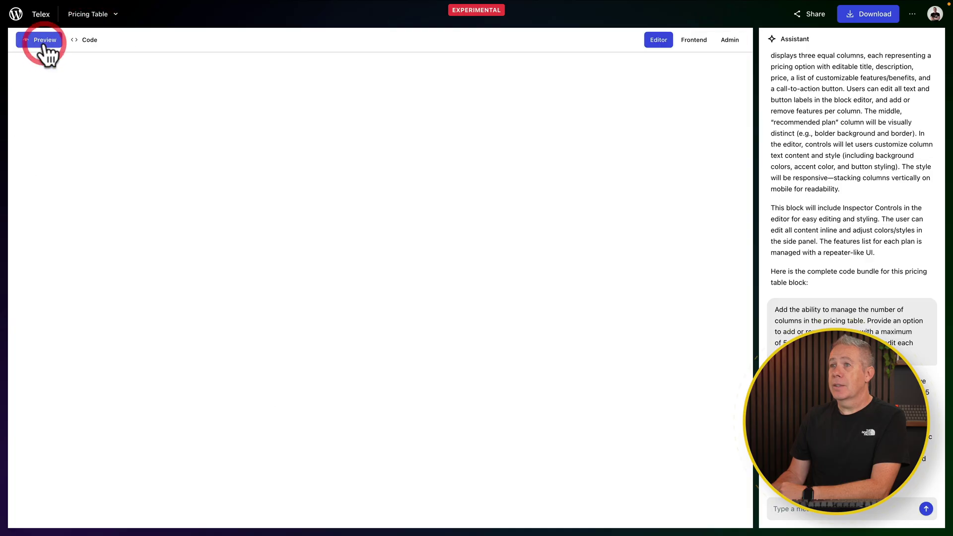
pyautogui.click(89, 41)
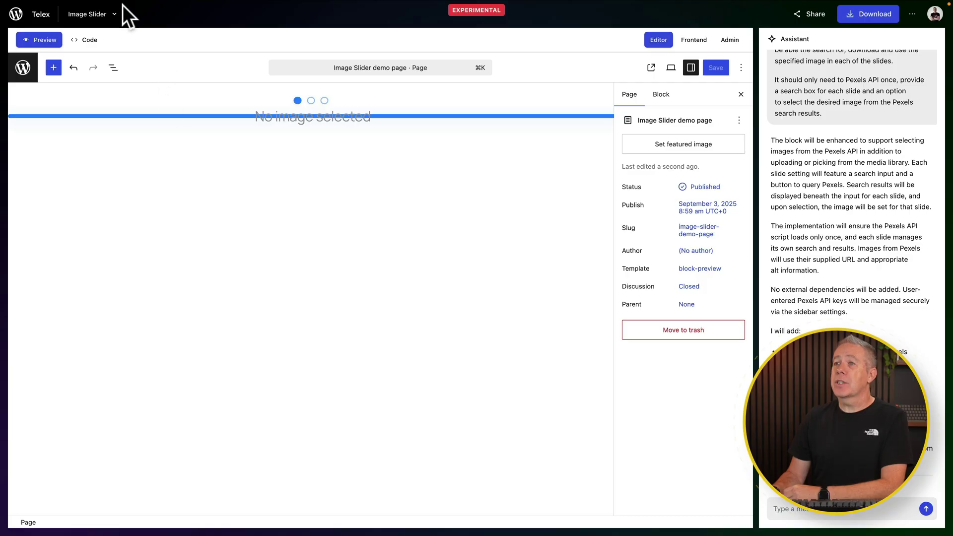
# Step: Select the Image Slider block, add the car photo to slide 1, and caption it 'Ferrari'
pyautogui.click(113, 67)
pyautogui.click(85, 116)
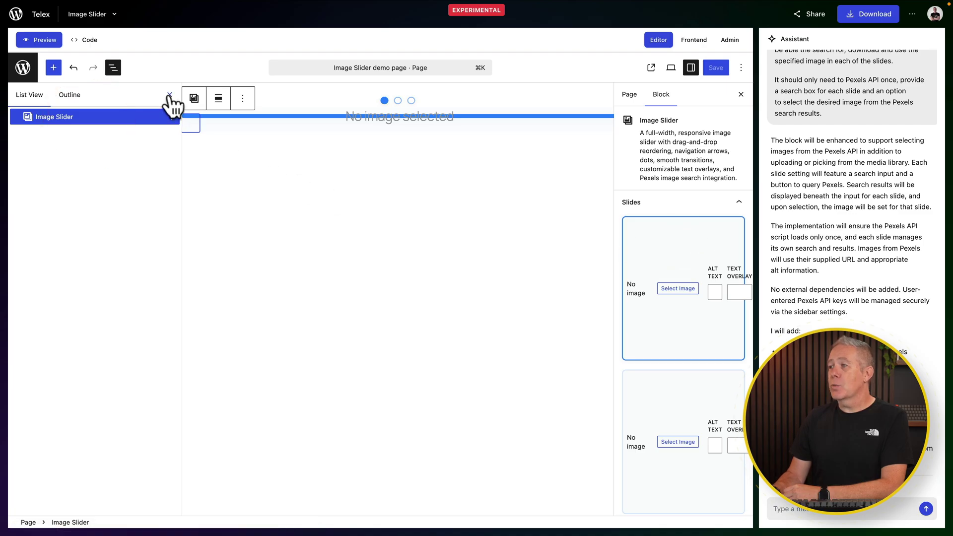
pyautogui.click(169, 95)
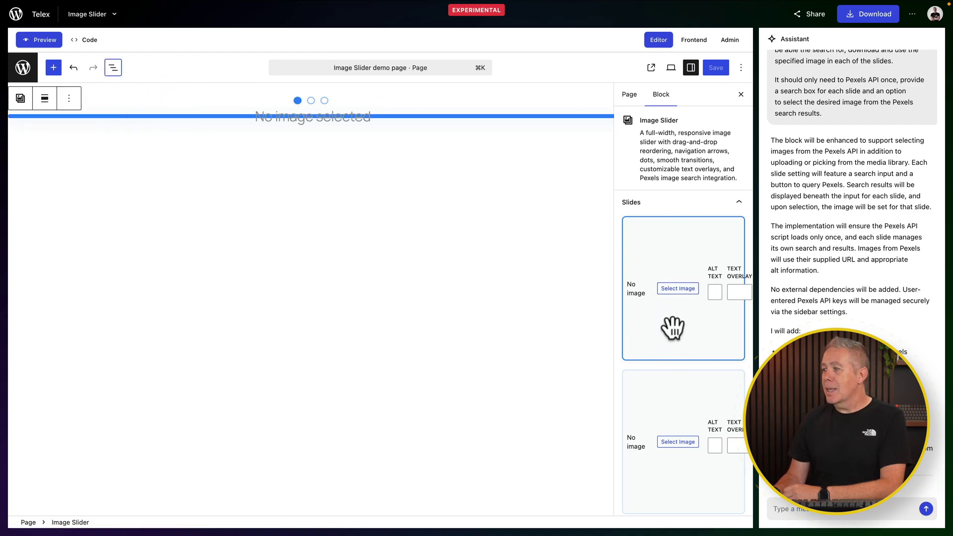
pyautogui.click(678, 289)
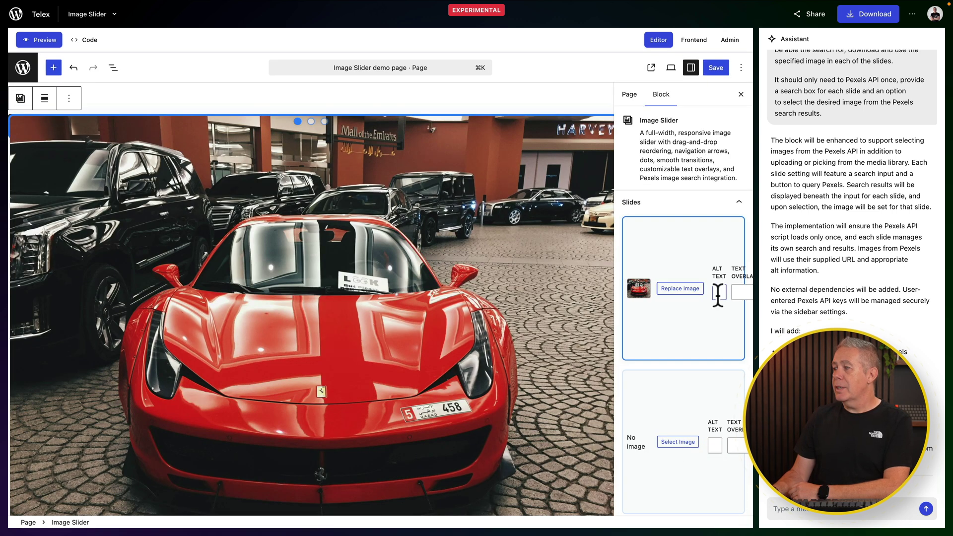
pyautogui.click(719, 293)
pyautogui.click(738, 293)
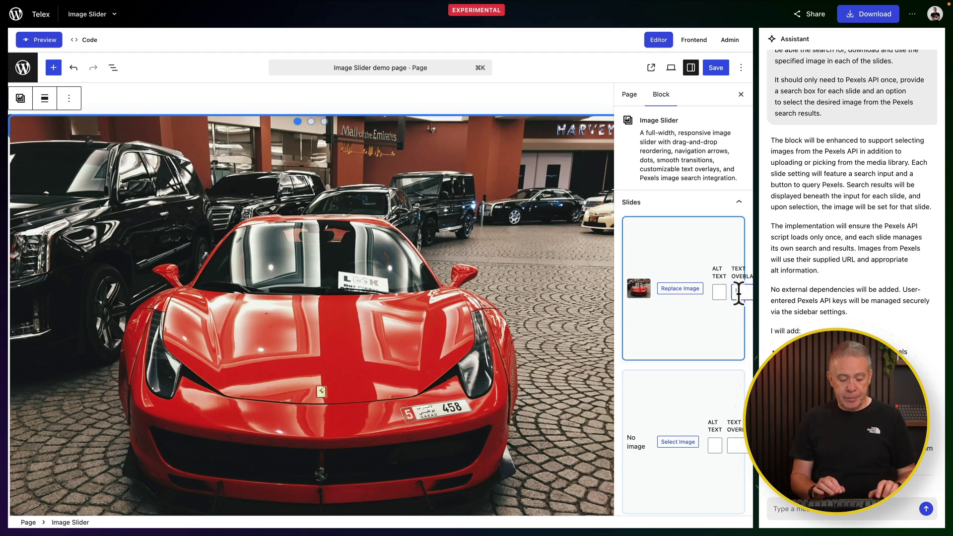
pyautogui.write('Ferrari')
pyautogui.moveTo(655, 426); pyautogui.dragTo(670, 359)
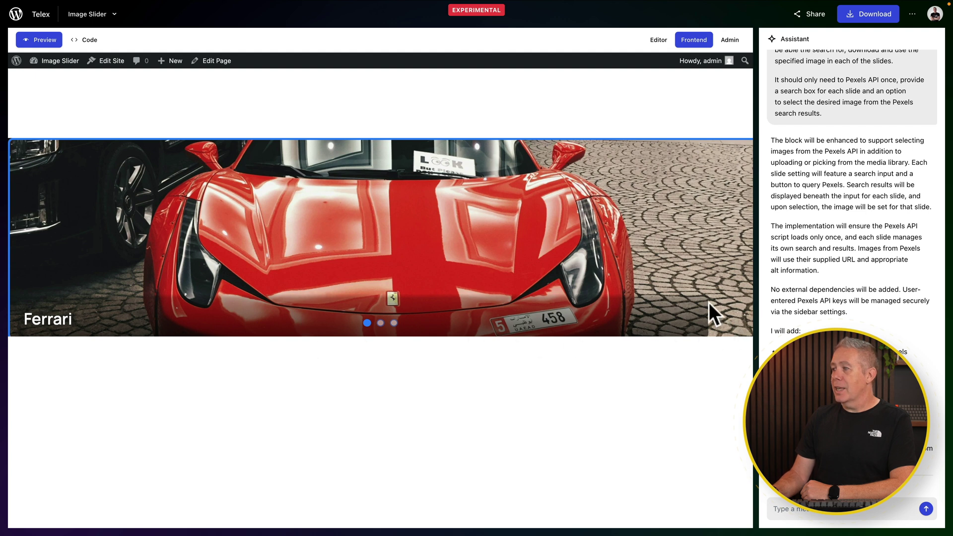
# Step: Cycle through the three slide dots on the frontend, then return to the editor's block outline
pyautogui.click(380, 323)
pyautogui.click(394, 322)
pyautogui.click(367, 323)
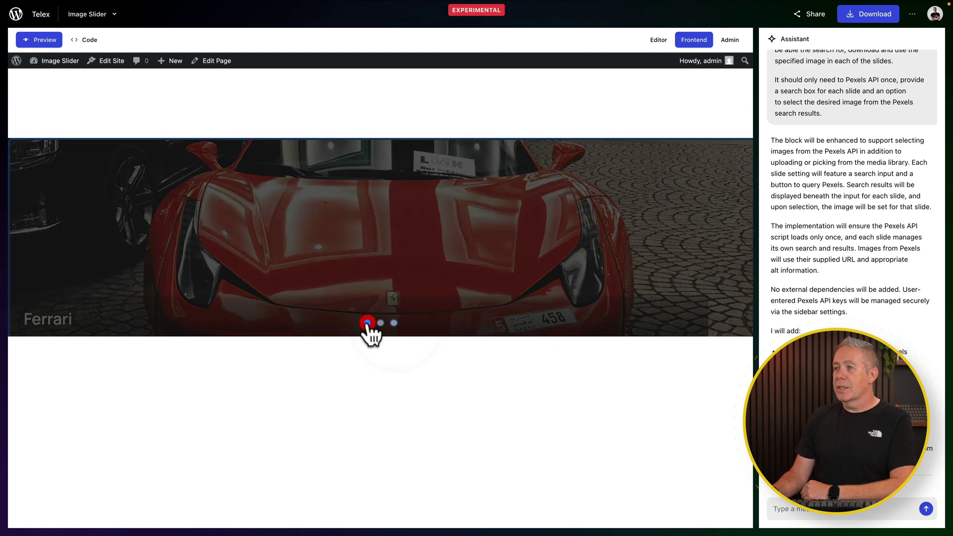
pyautogui.click(658, 40)
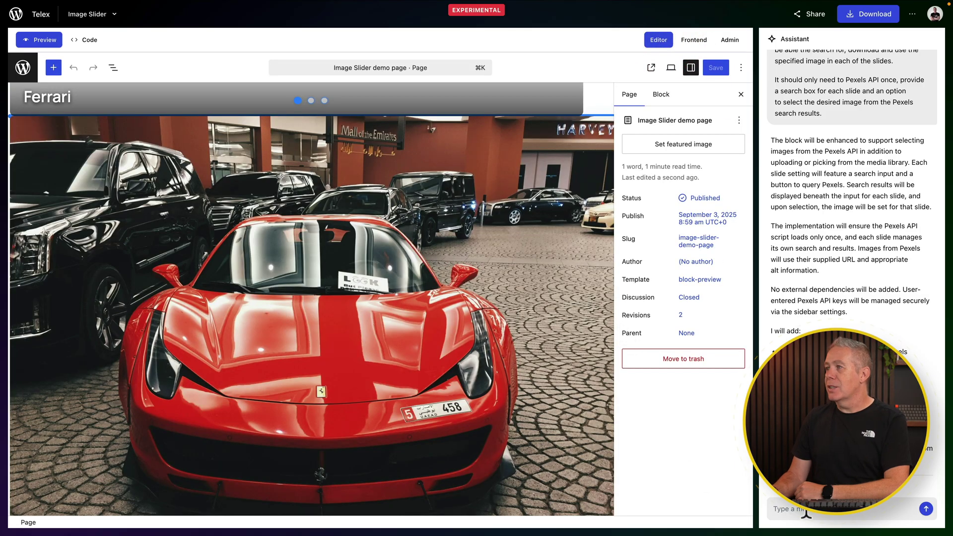
pyautogui.click(113, 68)
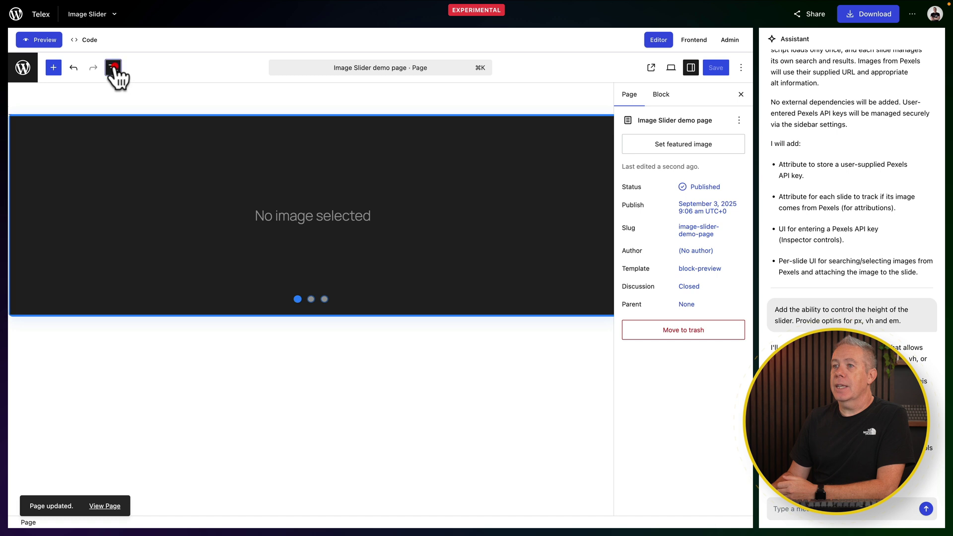
pyautogui.click(113, 67)
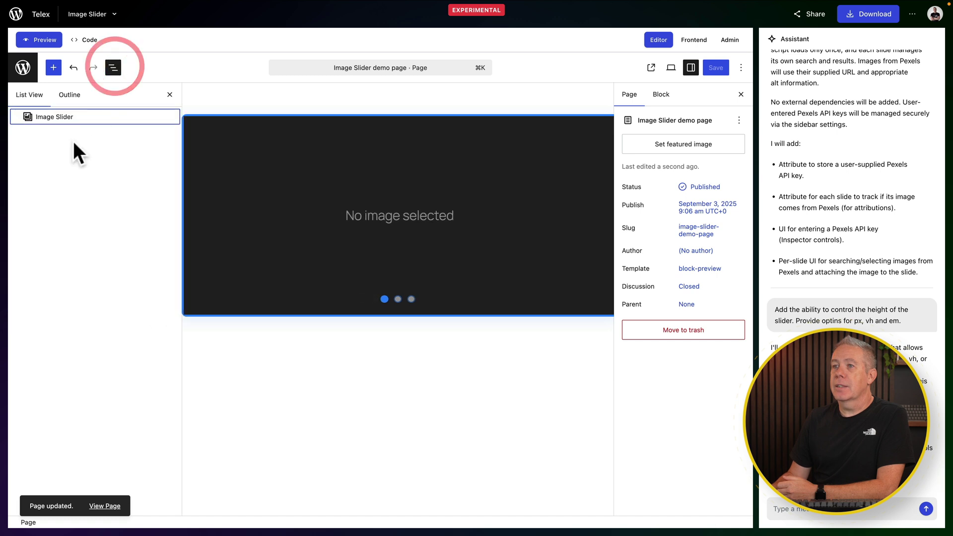
# Step: Set the Image Slider's height to 80 vh in the Slider Size settings
pyautogui.click(59, 117)
pyautogui.scroll(-5, 664, 307)
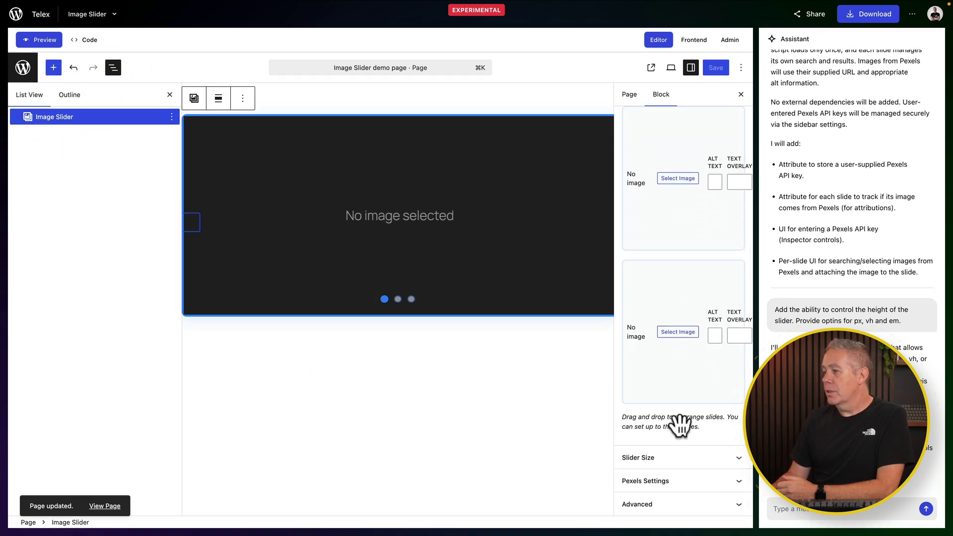
pyautogui.click(680, 455)
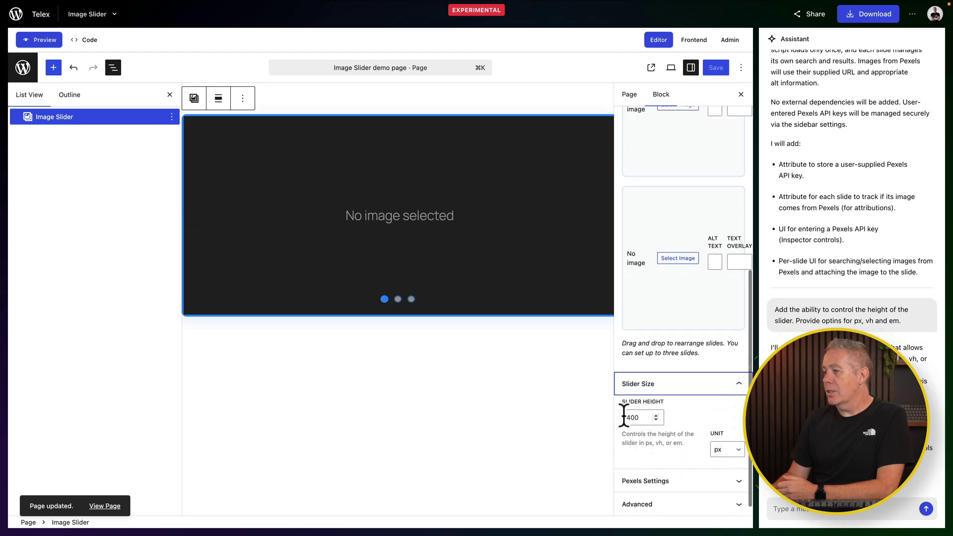
pyautogui.click(625, 417)
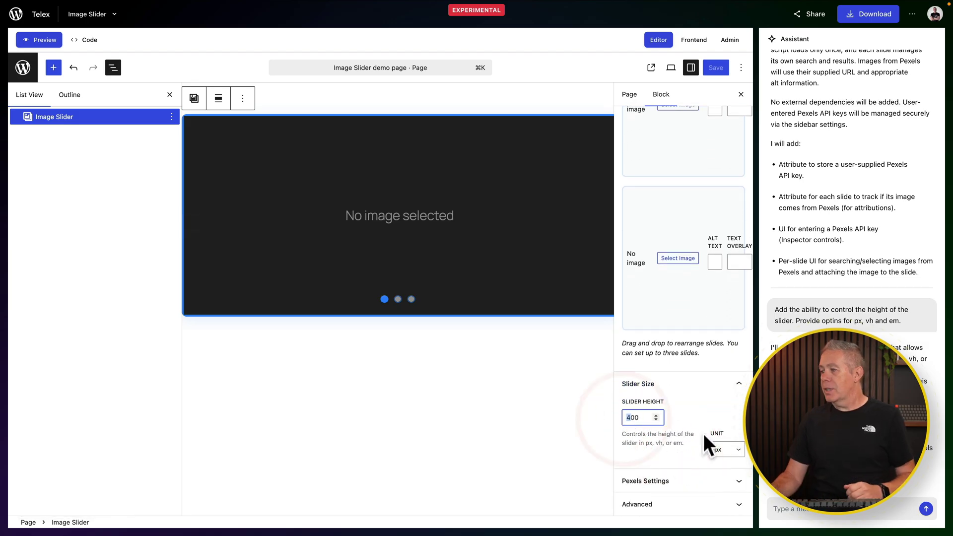
pyautogui.click(738, 453)
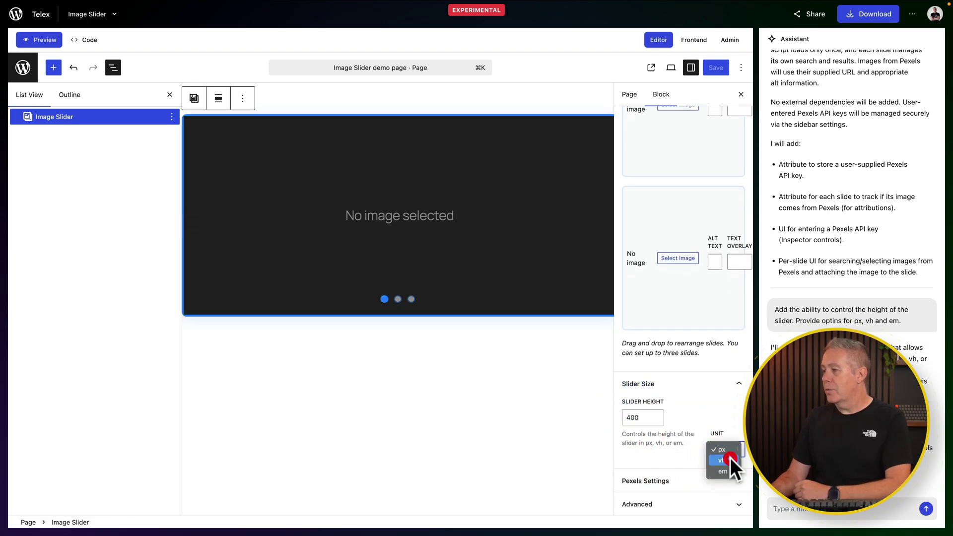
pyautogui.click(723, 461)
pyautogui.hotkey('shift', 'Tab')
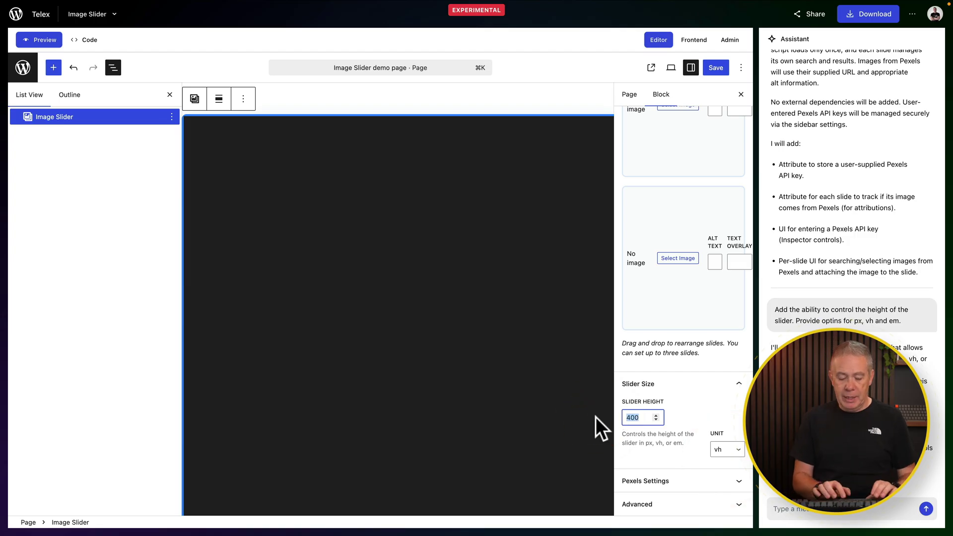
pyautogui.write('80')
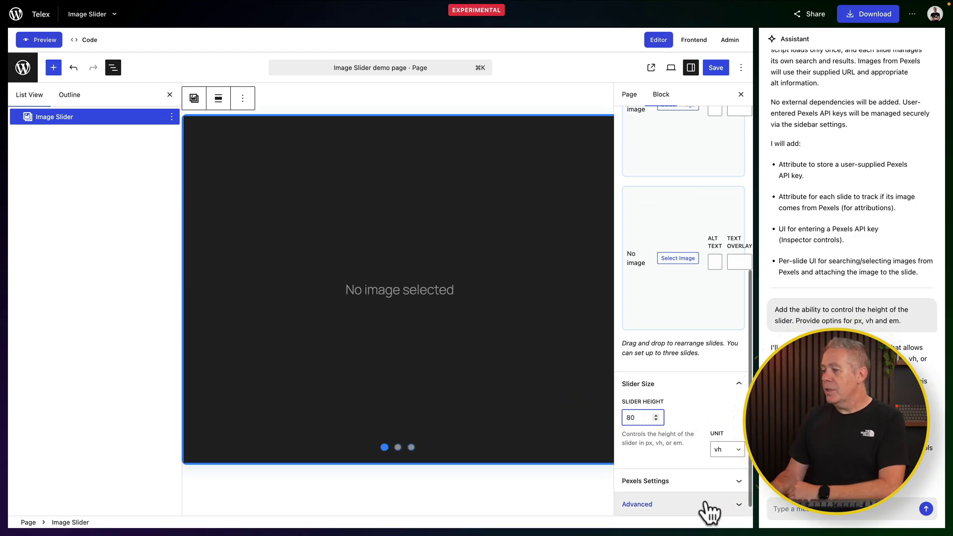
# Step: Expand and collapse the Pexels settings, then scroll back up the sidebar
pyautogui.click(679, 482)
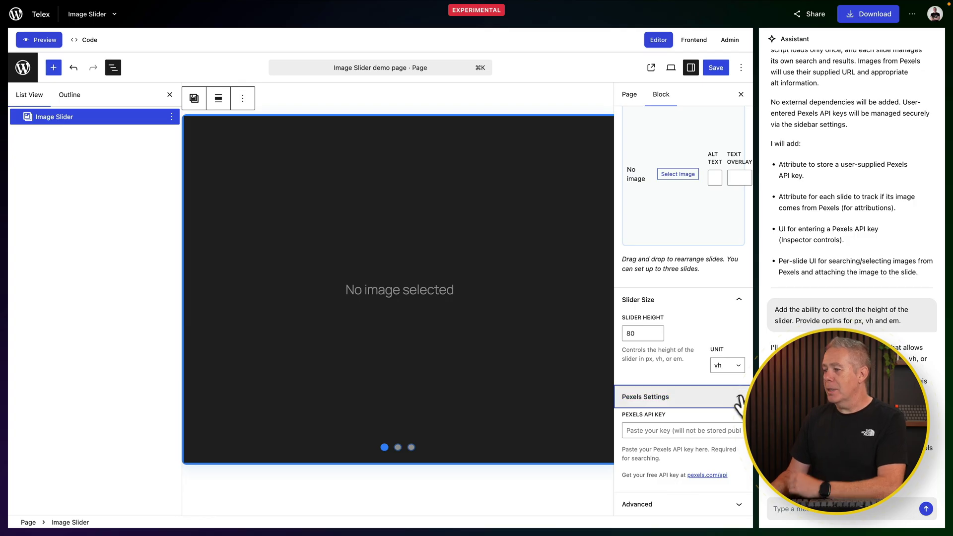
pyautogui.click(738, 397)
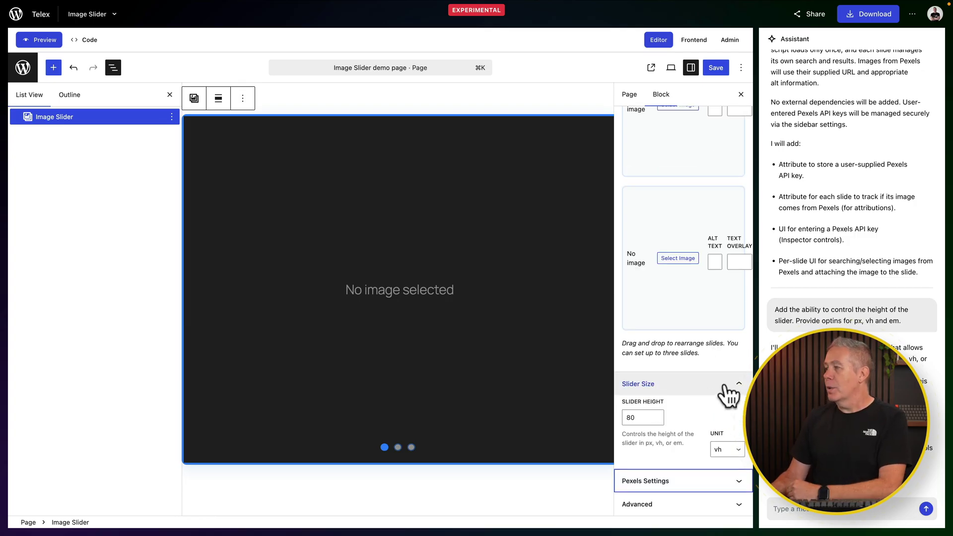
pyautogui.scroll(5, 708, 422)
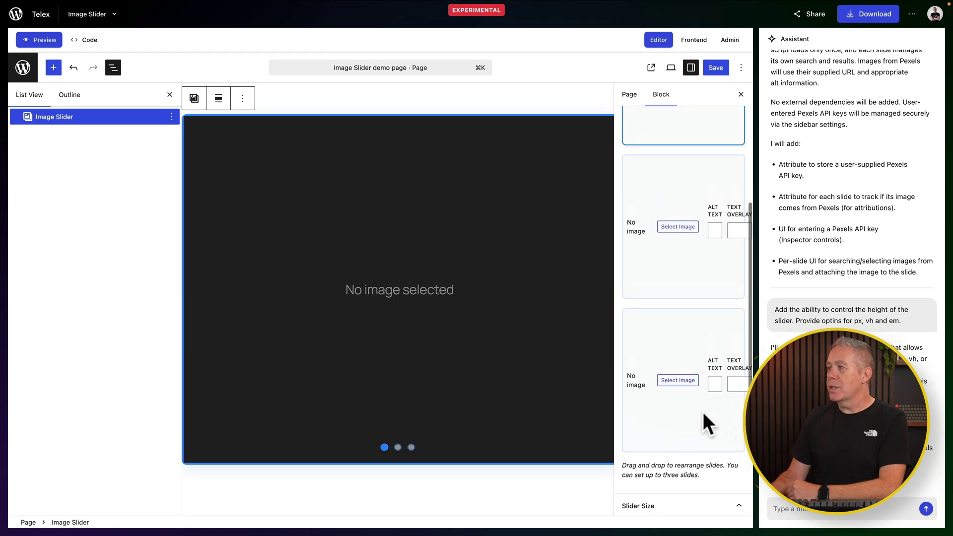
pyautogui.scroll(5, 704, 422)
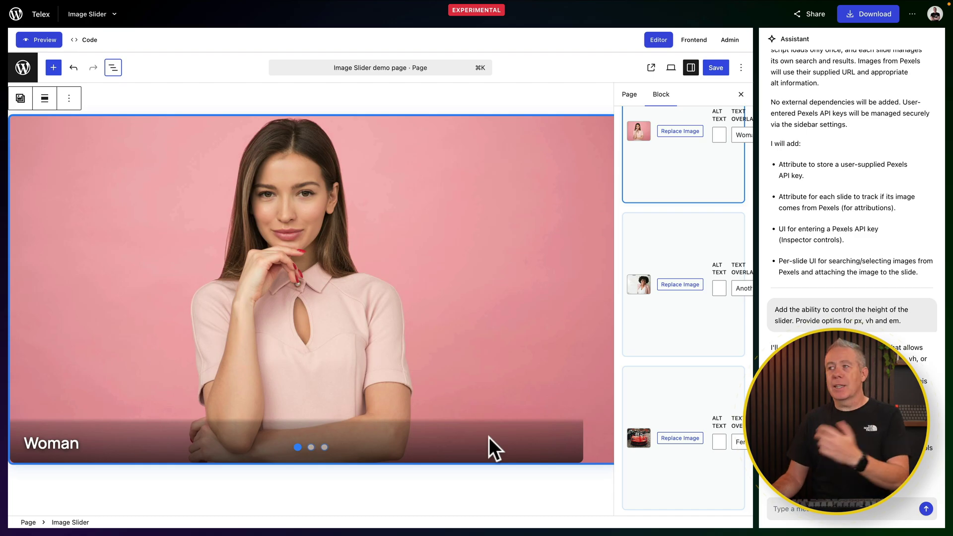
# Step: Save the page and step through the Woman, Another Woman and Ferrari slides on the frontend
pyautogui.click(713, 69)
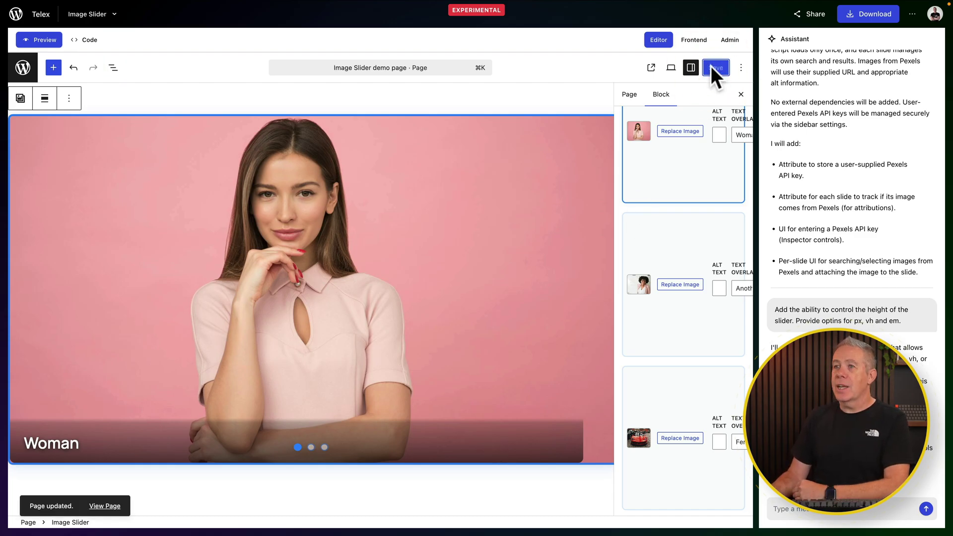
pyautogui.click(693, 40)
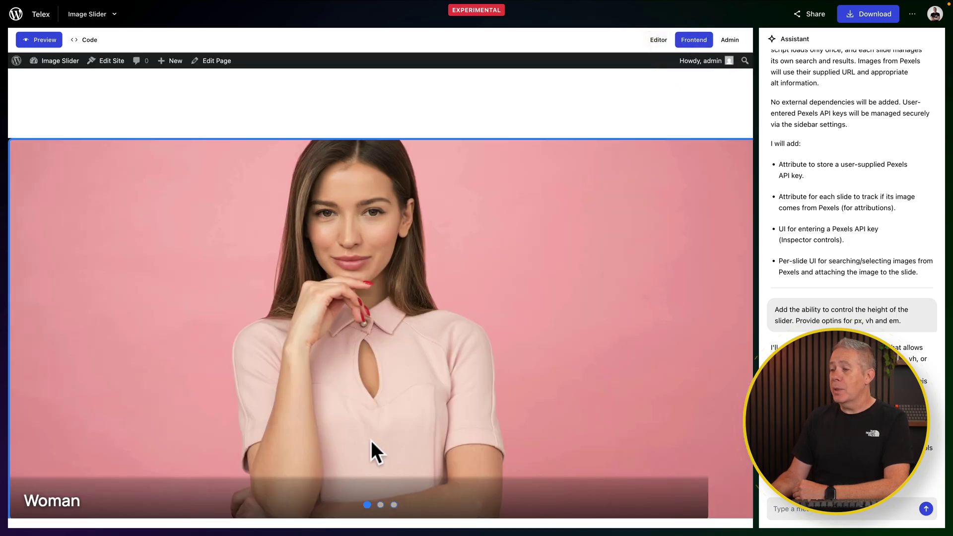
pyautogui.click(380, 506)
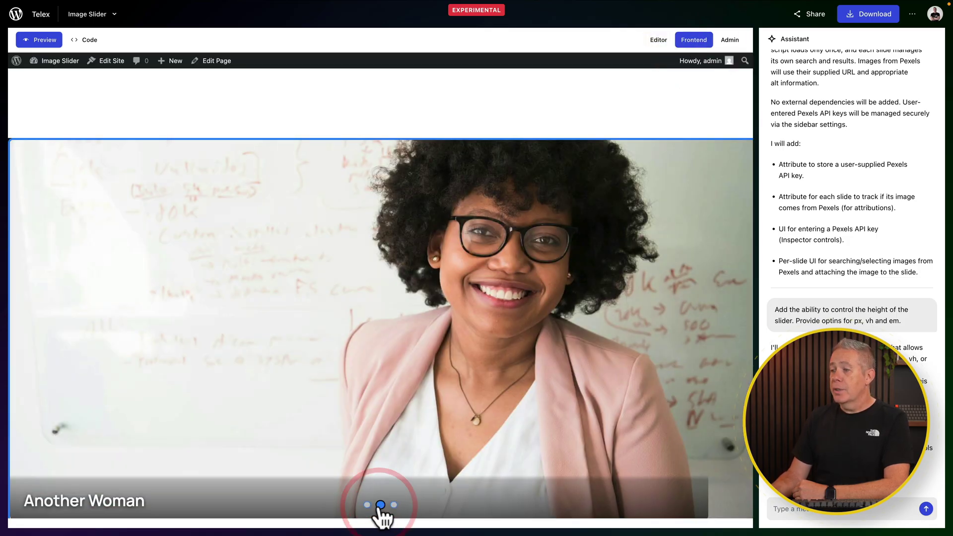
pyautogui.click(394, 505)
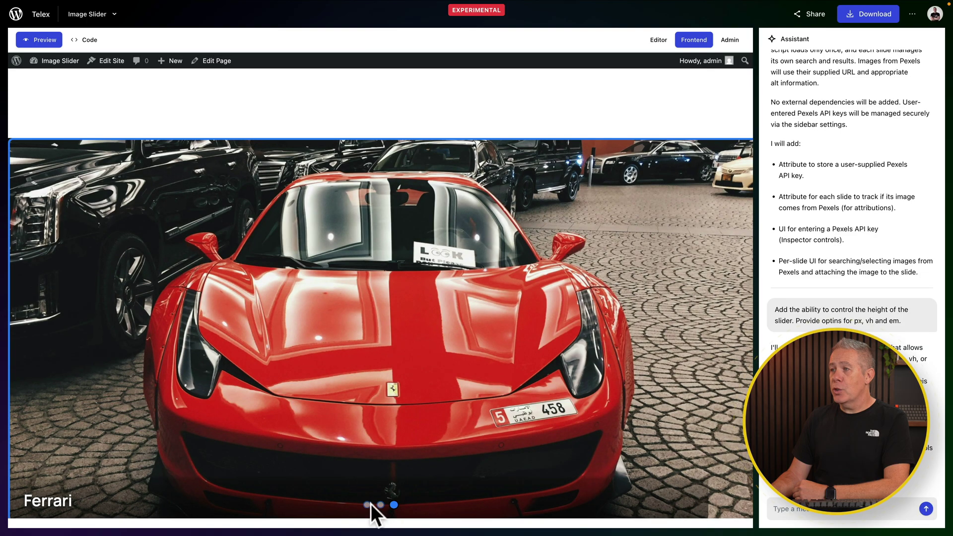
pyautogui.click(368, 504)
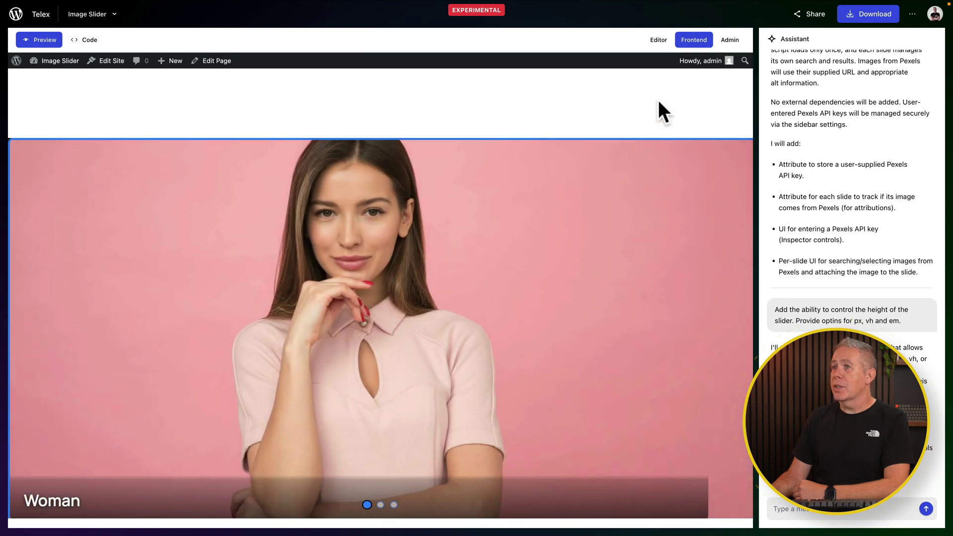